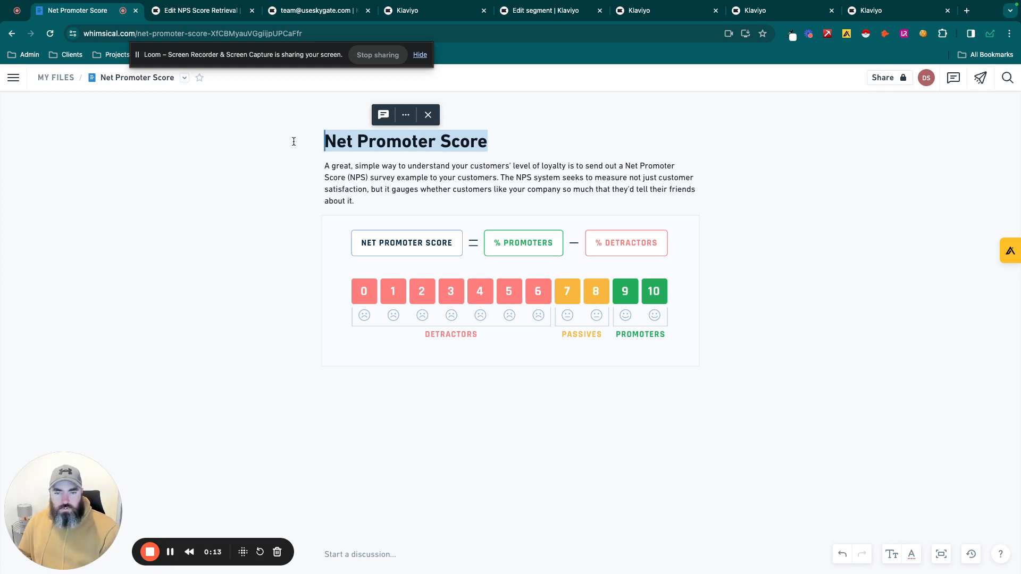
- Switch to Klaviyo's NPS Score Retrieval email and select the emoji rating table to show its first cell's content
click(521, 144)
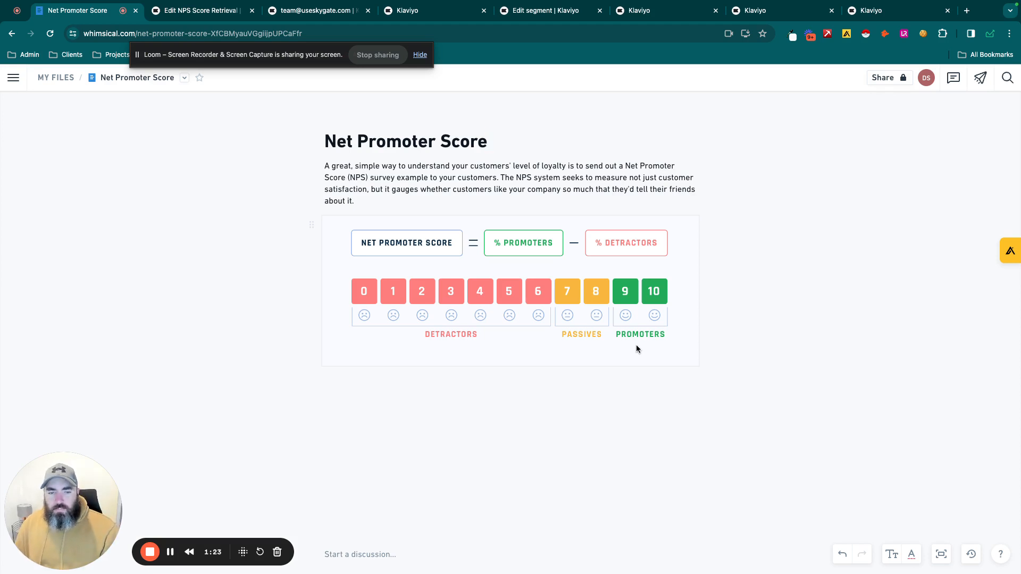
click(214, 12)
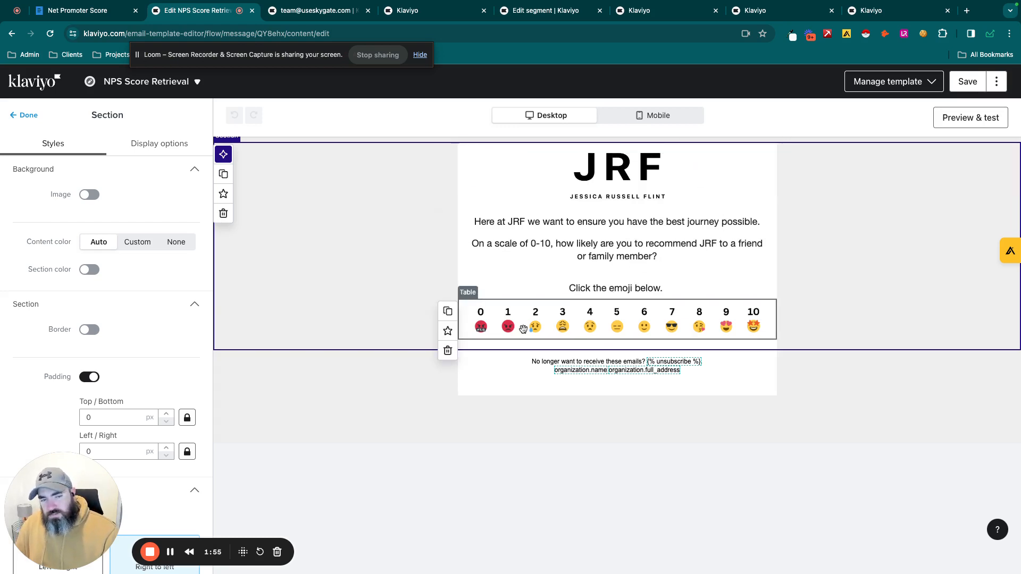
click(469, 334)
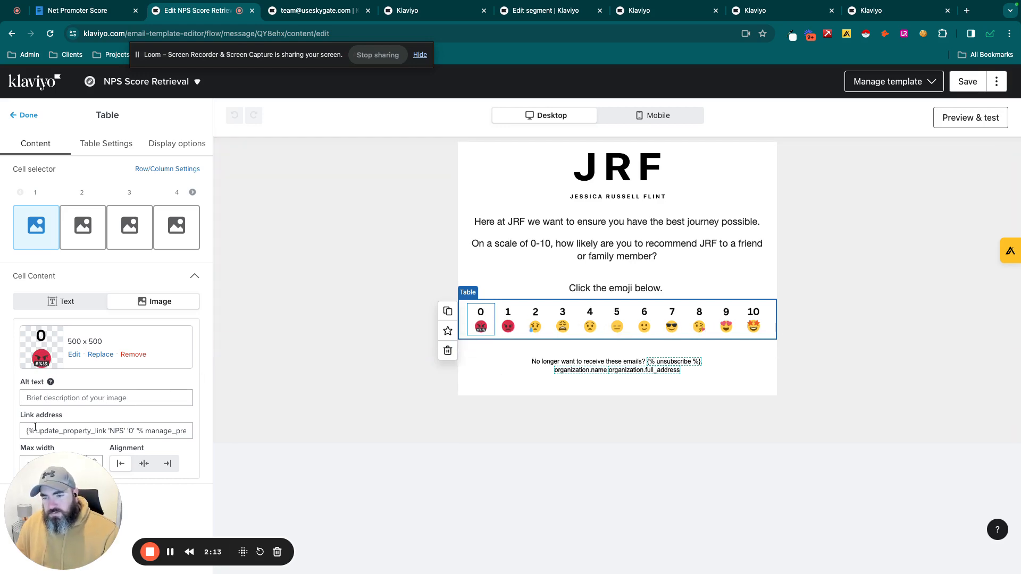
drag(57, 517, 295, 516)
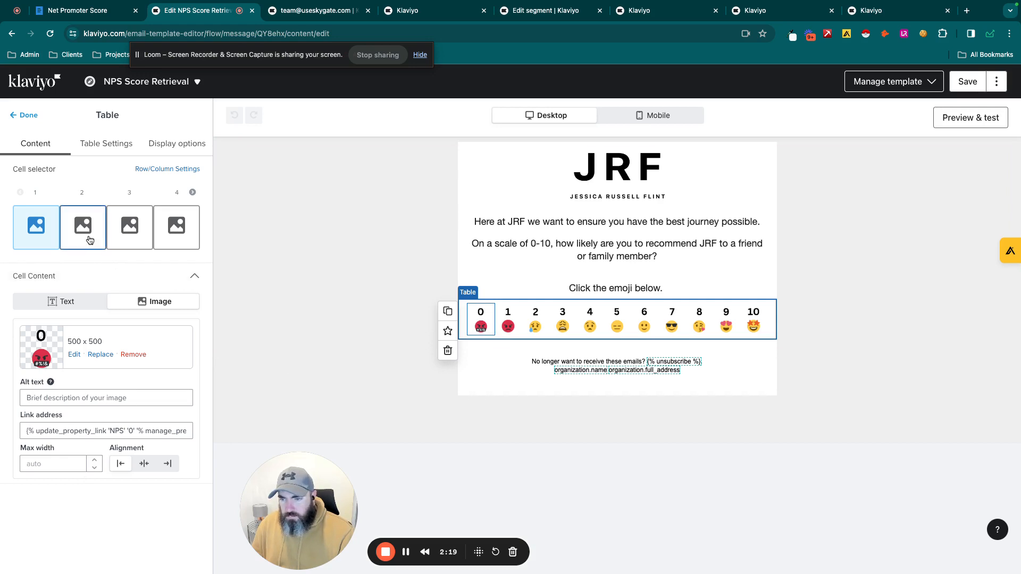
- Examine the full link address behind the score 1 emoji in the table's second cell
click(83, 228)
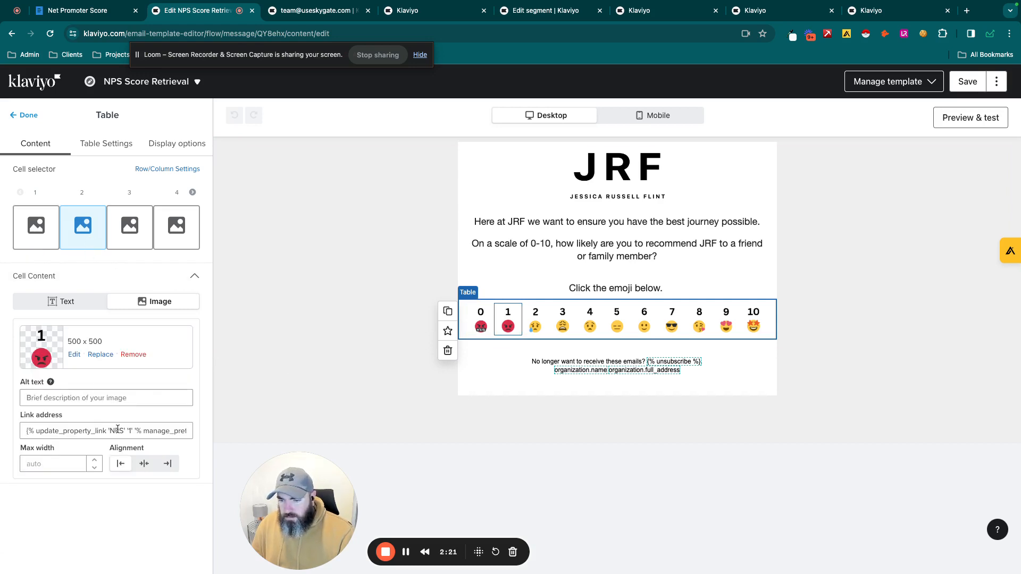
click(60, 432)
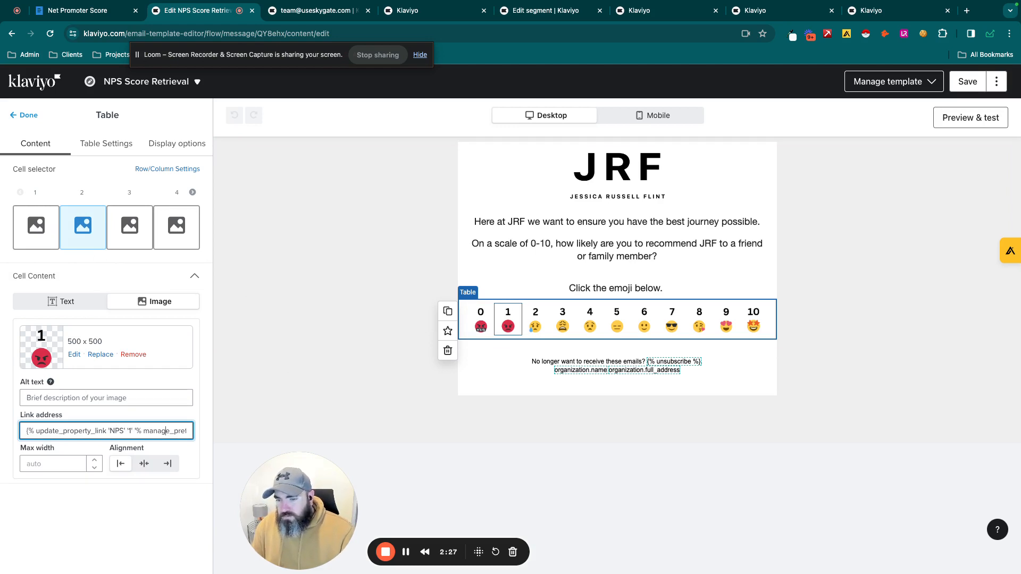
key(Right)
key(Right)
key(Right)
key(Right)
key(Right)
key(Right)
key(Right)
key(Right)
key(Right)
key(Right)
key(Right)
key(Right)
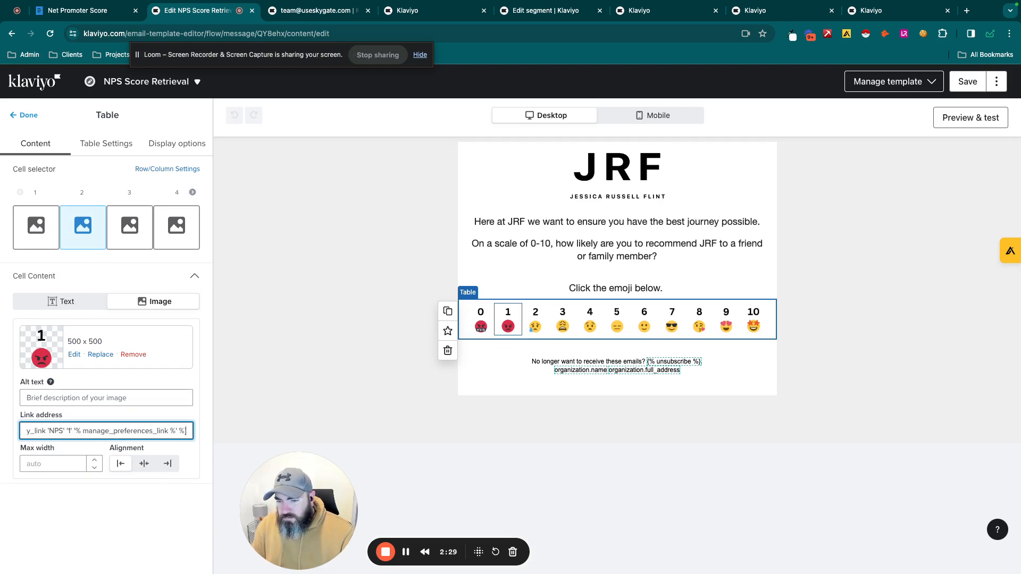
key(Left)
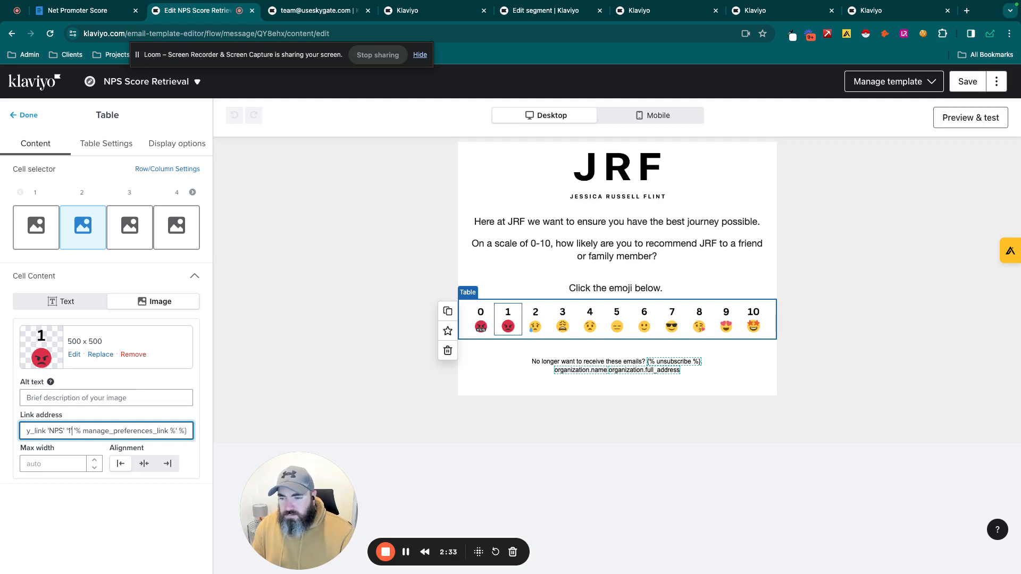
key(Left)
key(Left)
key(Left)
key(Left)
key(Left)
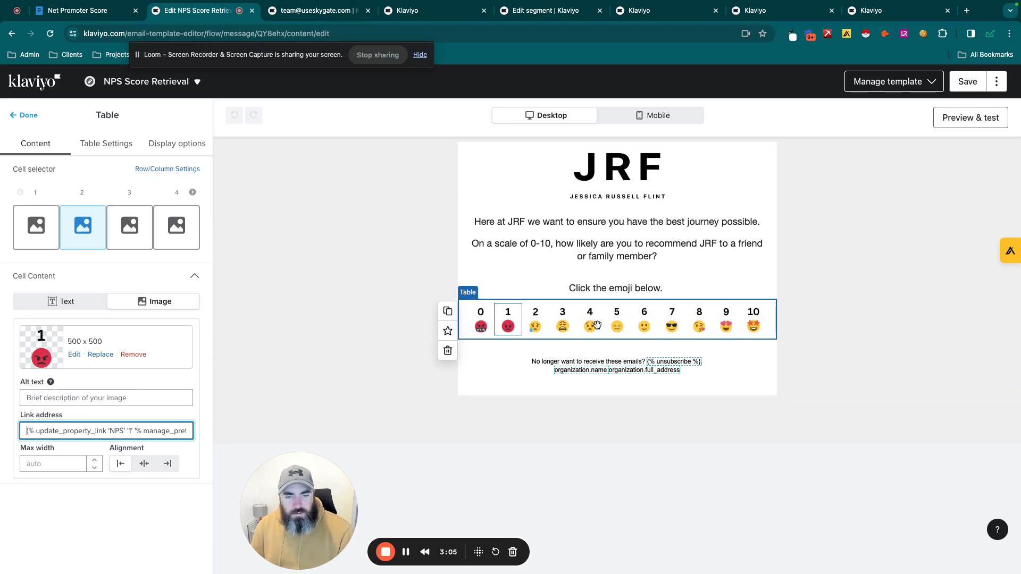
- Check the nps custom property on the customer's profile
click(308, 10)
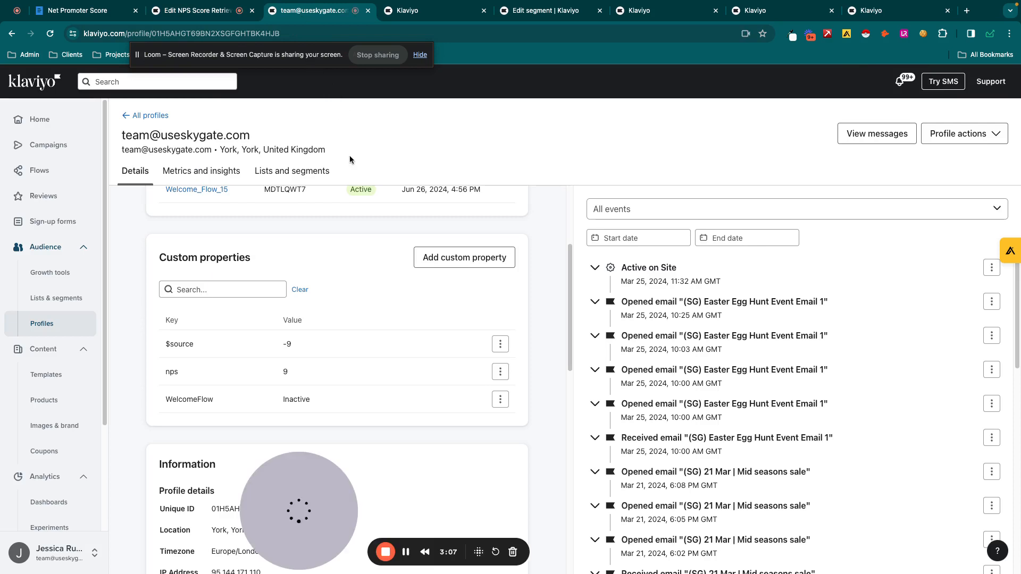
drag(310, 509, 63, 521)
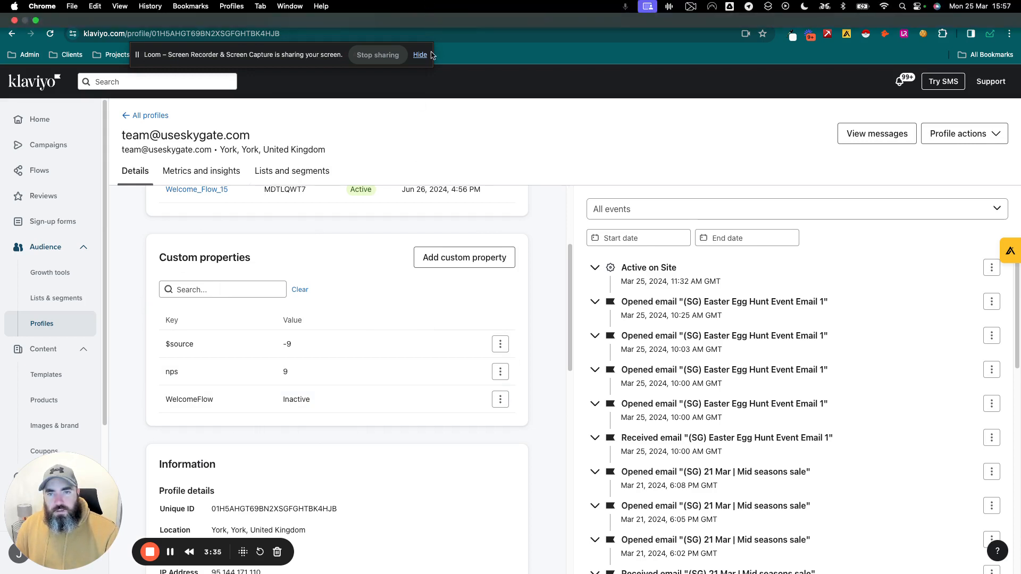
- Examine the recommendation question's radio buttons on the email preference page, including its profile property and option values, against the email's rating table
click(429, 13)
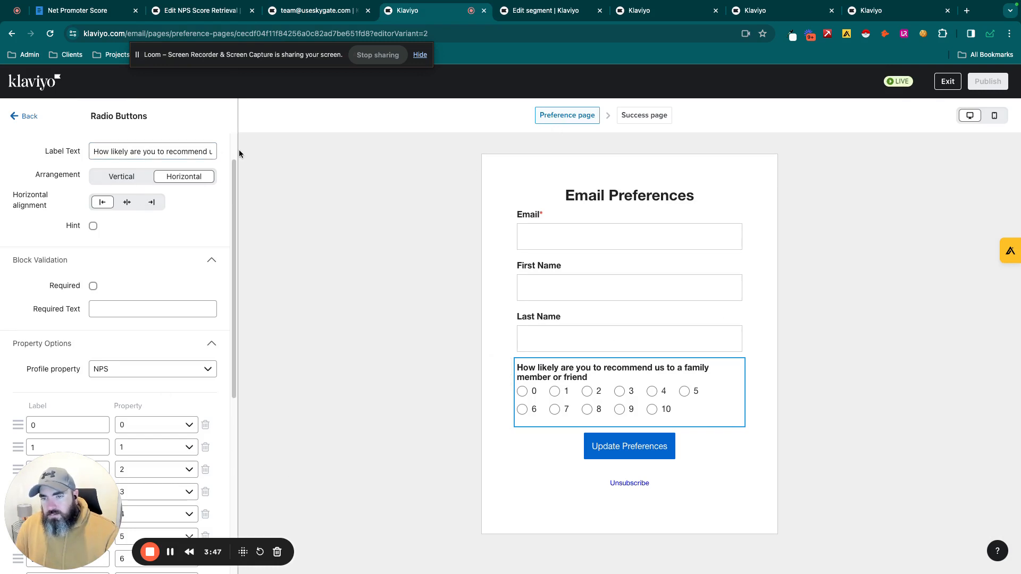
scroll(75, 409, down, 4)
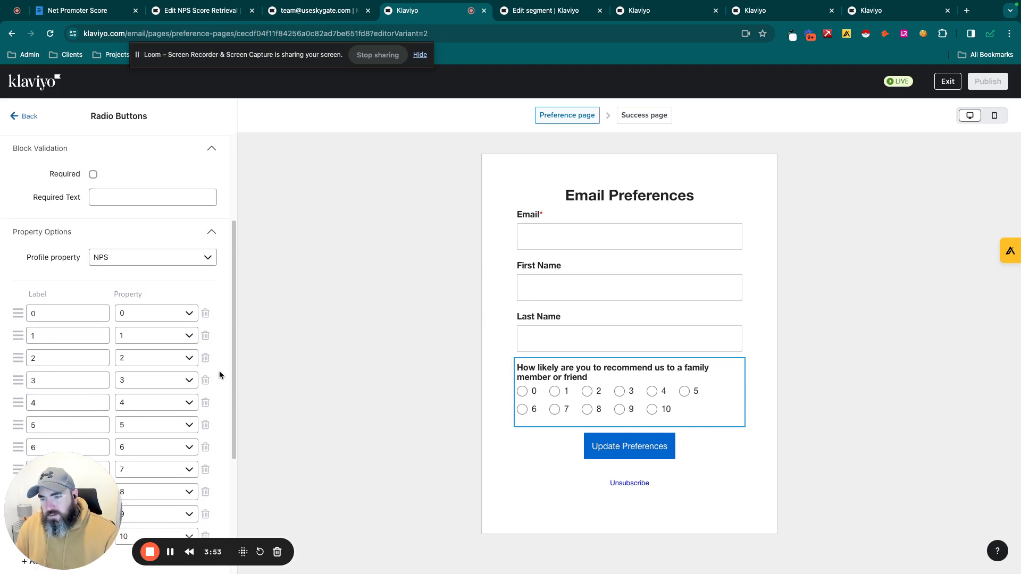
scroll(219, 371, down, 7)
scroll(220, 371, up, 3)
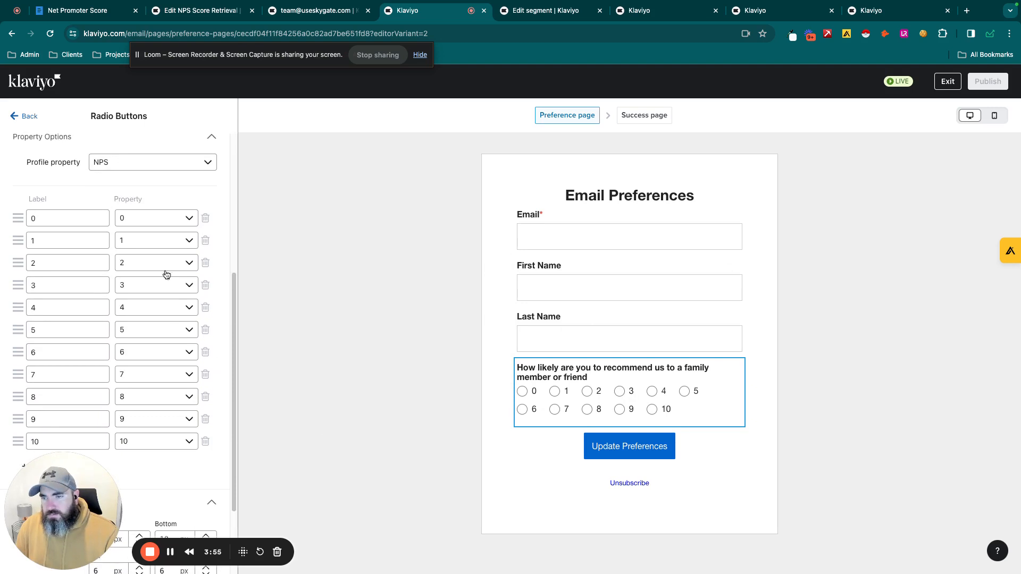
click(137, 168)
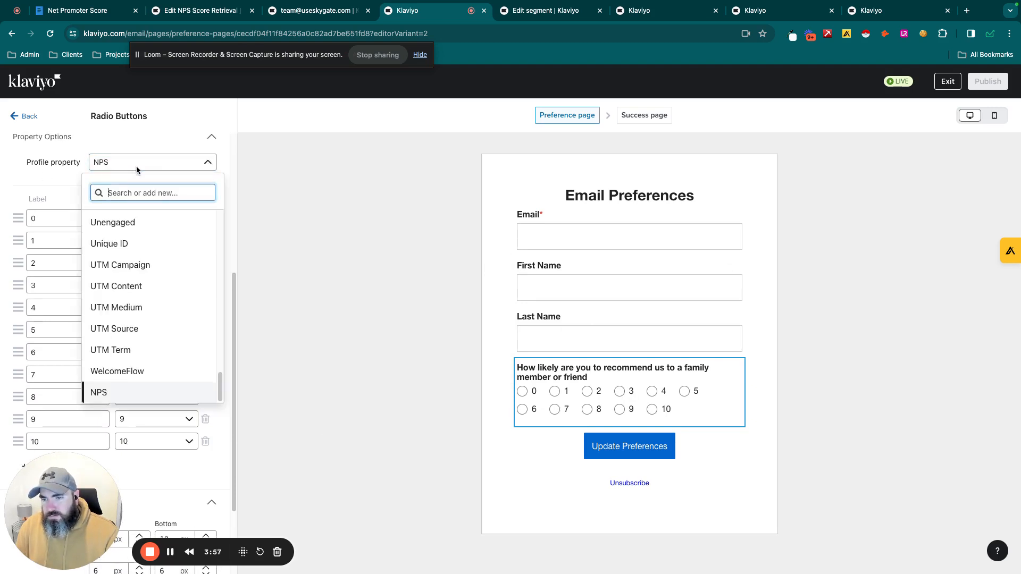
click(139, 166)
click(71, 219)
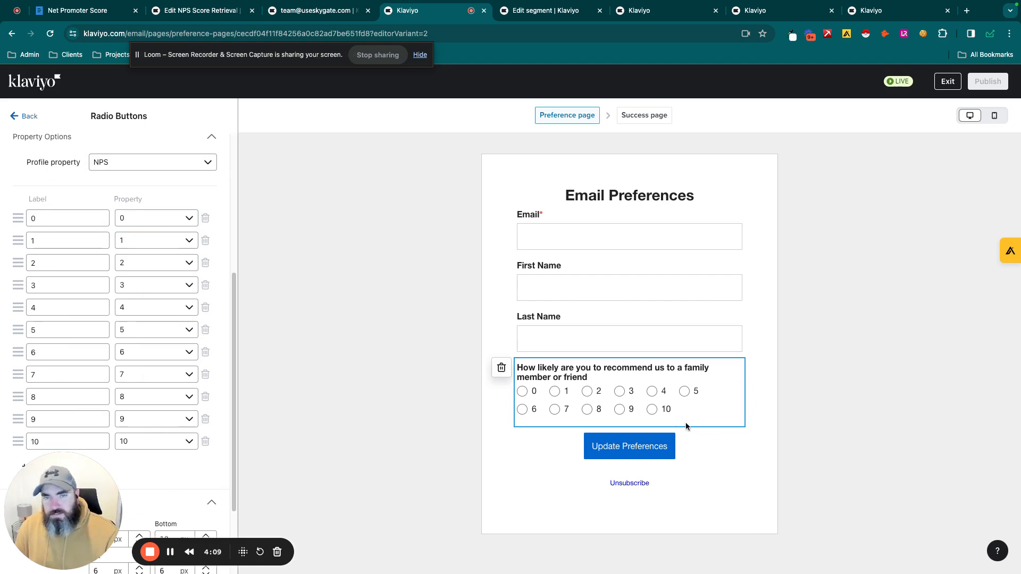
click(201, 10)
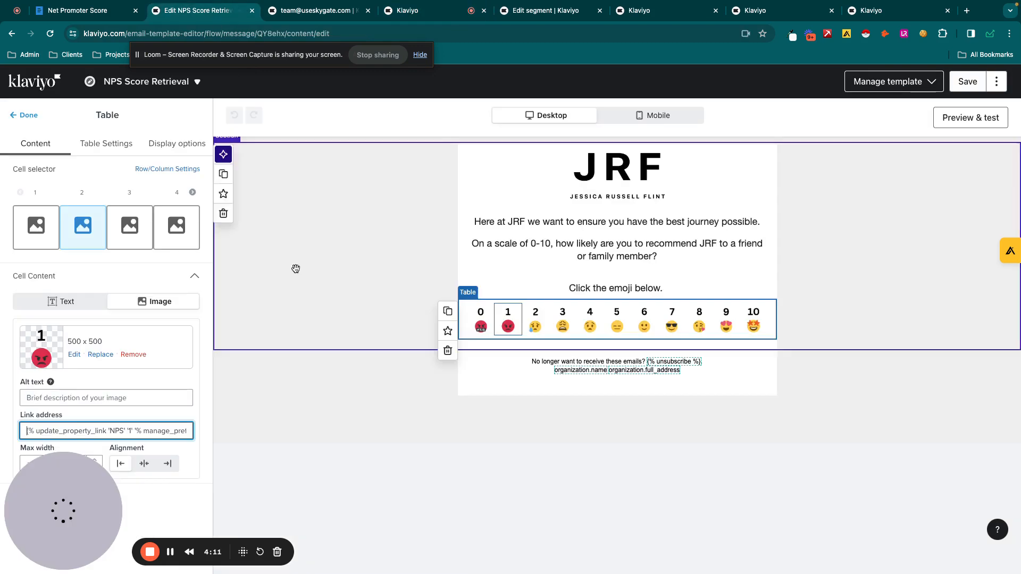
click(431, 14)
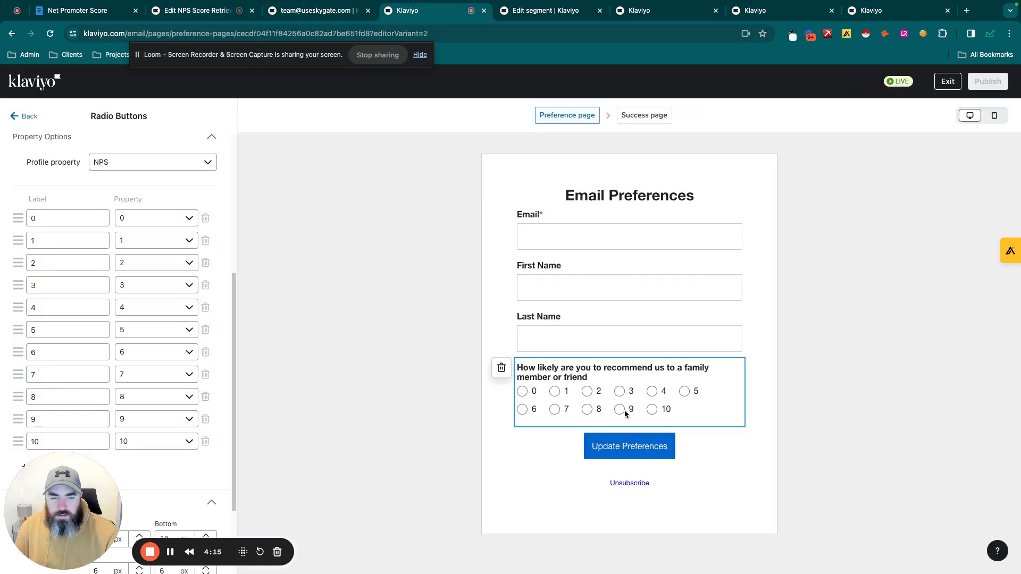
- Revisit the customer profile and inspect the NPS Promoters segment definition, including the operators available for its nps condition
click(314, 10)
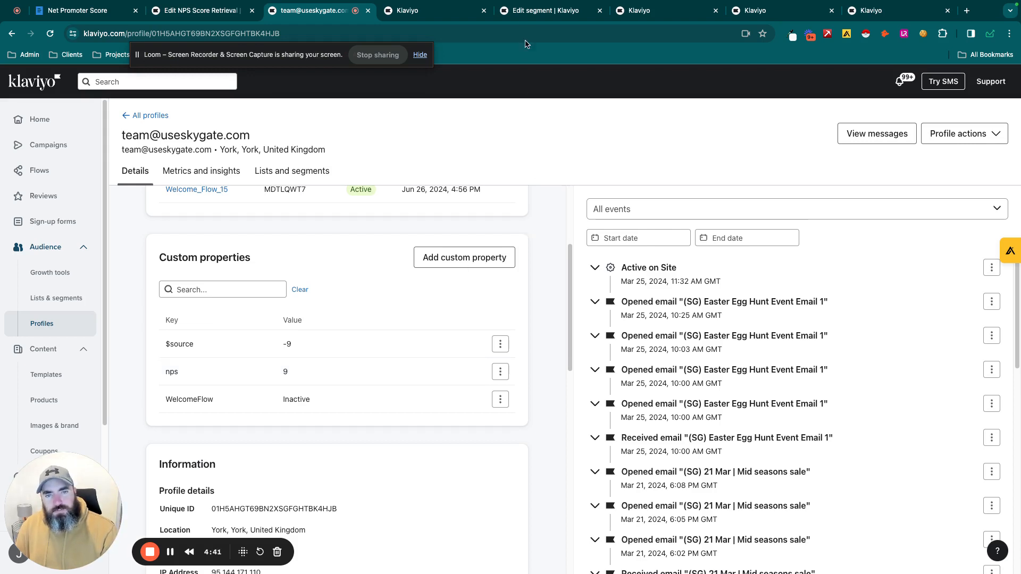
click(532, 15)
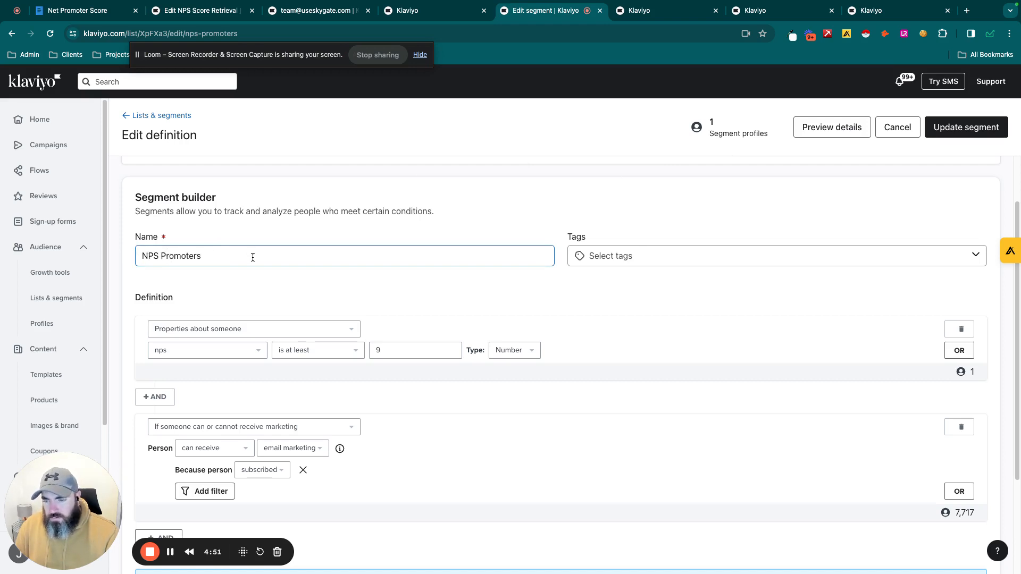
scroll(319, 272, down, 1)
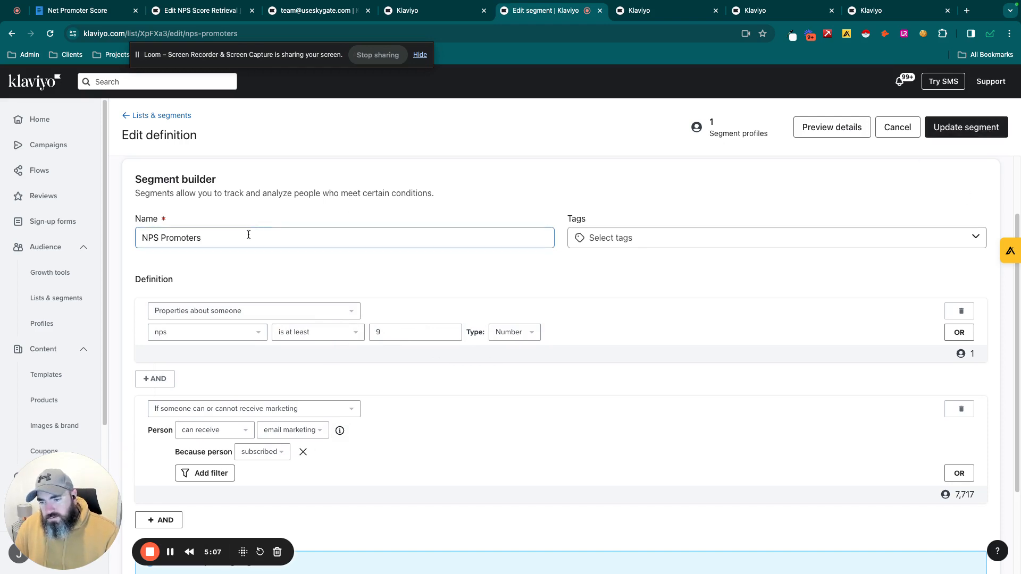
click(337, 334)
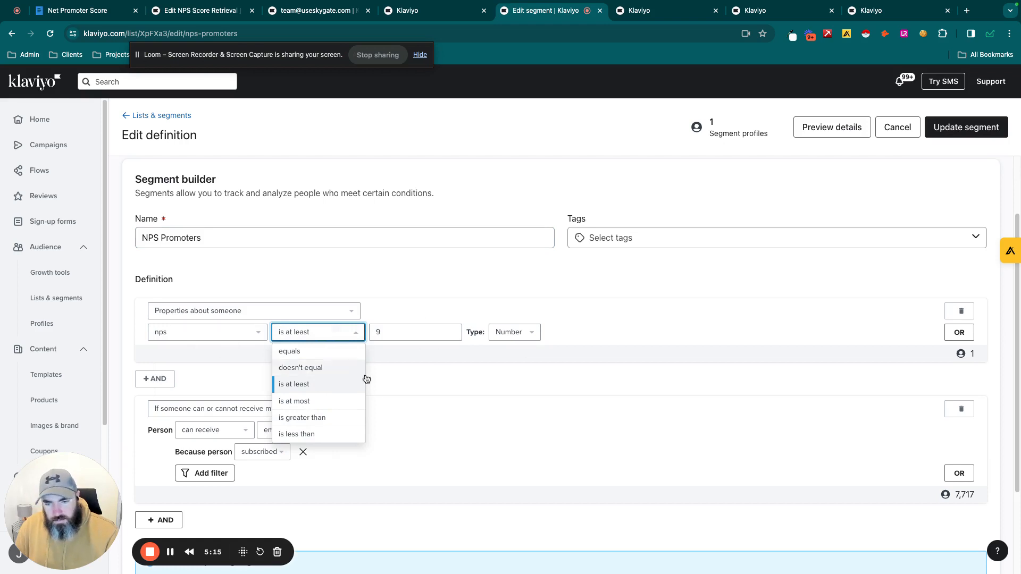
click(591, 342)
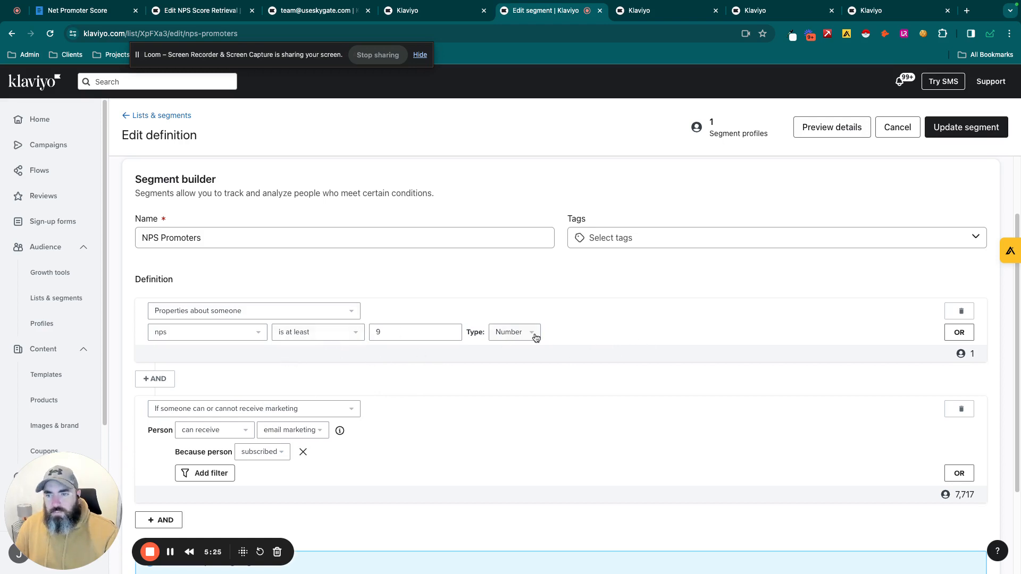
- Open the NPS Passives segment from Lists & Segments and review its definition conditions
click(128, 118)
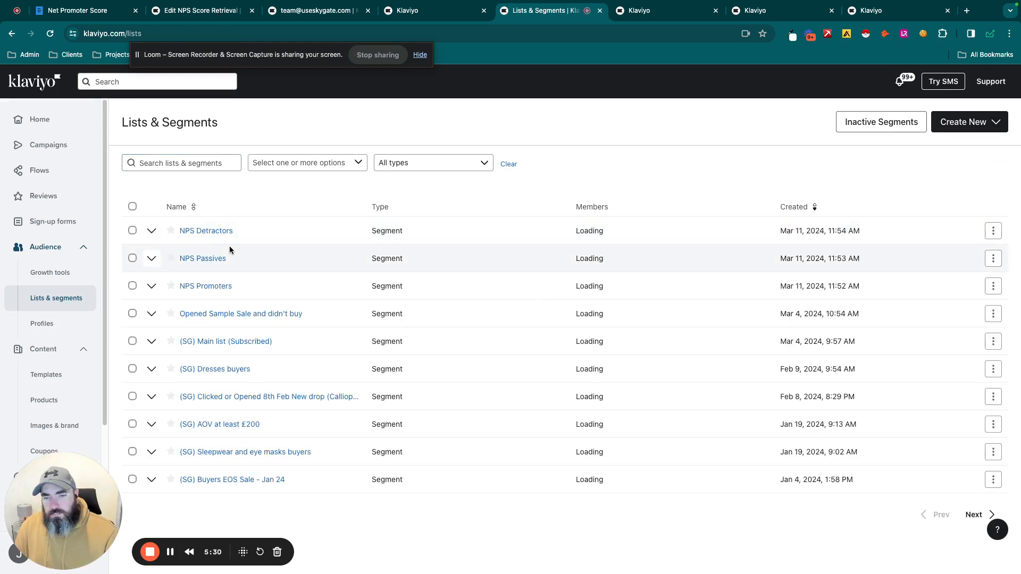
click(219, 259)
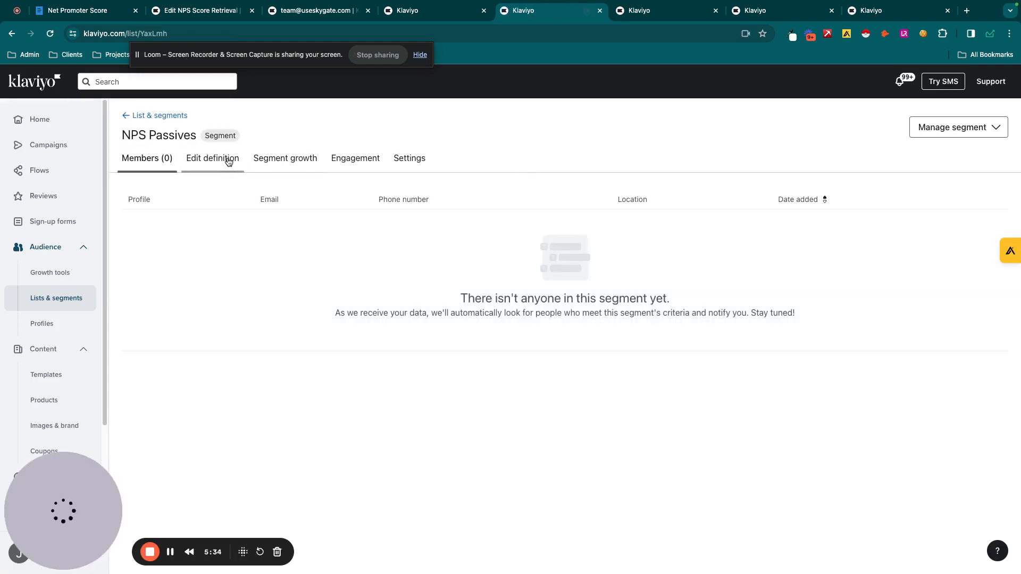
click(228, 161)
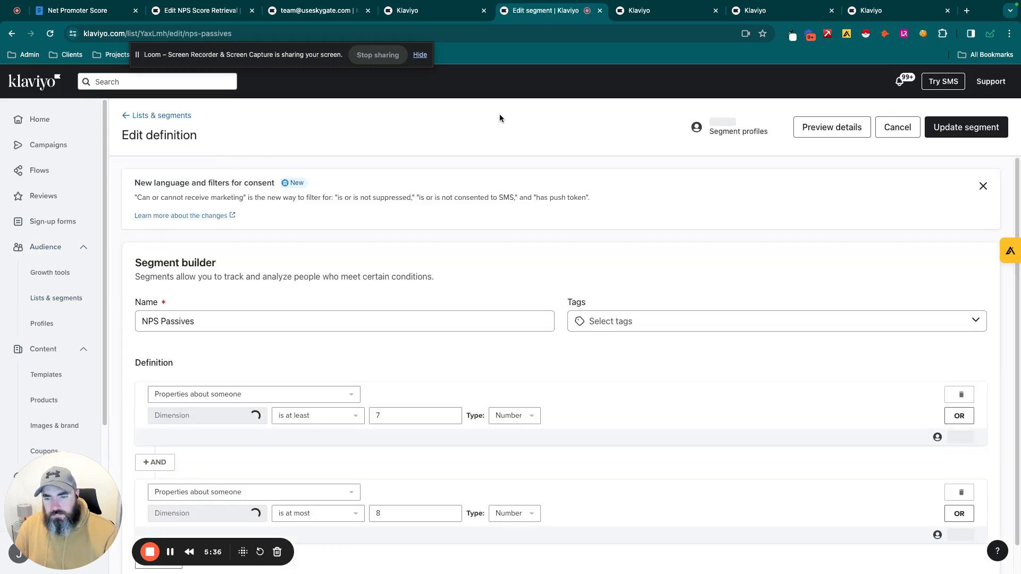
scroll(553, 298, down, 1)
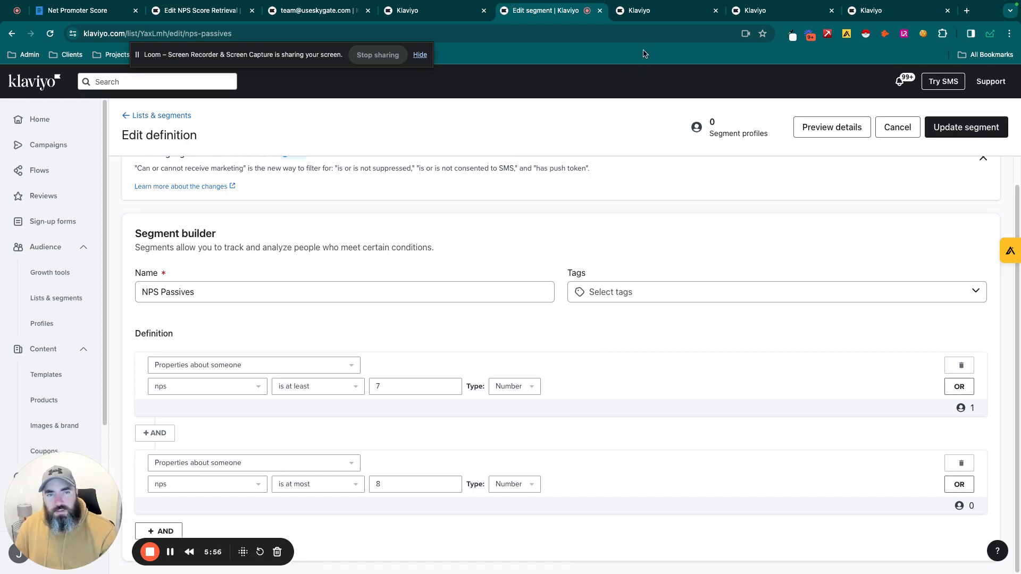
- Review the triggers and questionnaire emails of the NPS Promoters, Passives and Detractors follow-up flows
click(650, 19)
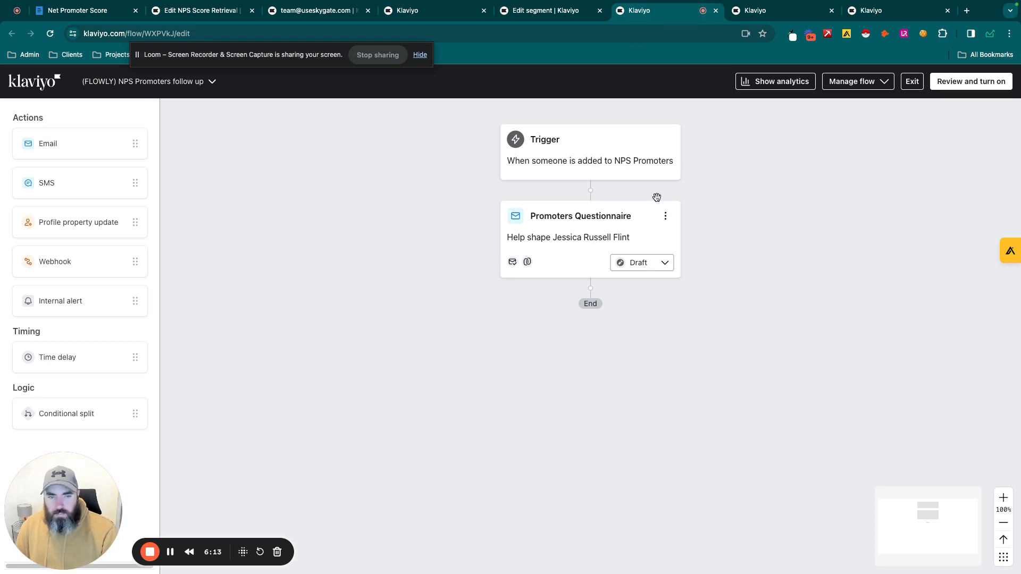
click(765, 17)
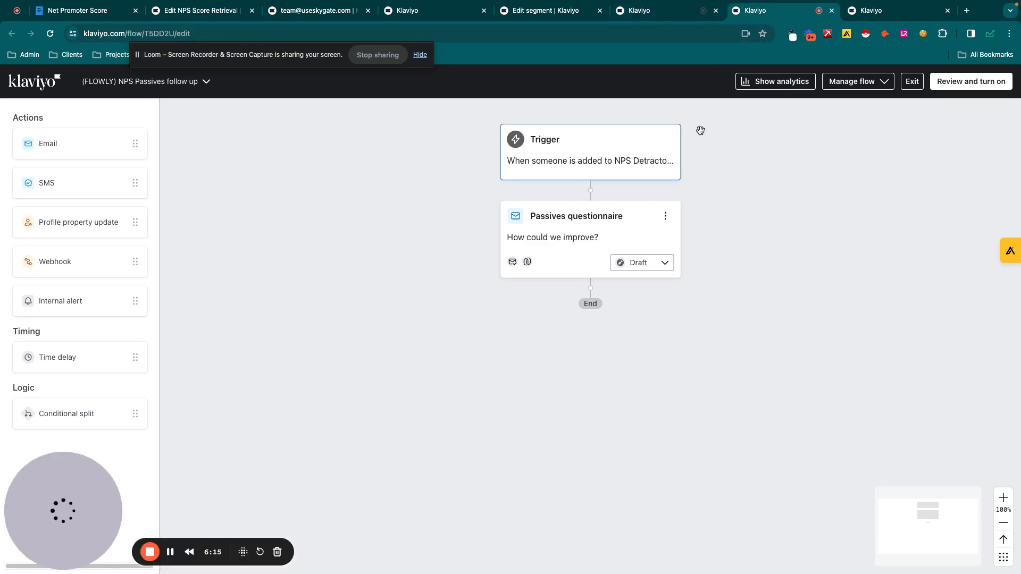
key(ctrl+Tab)
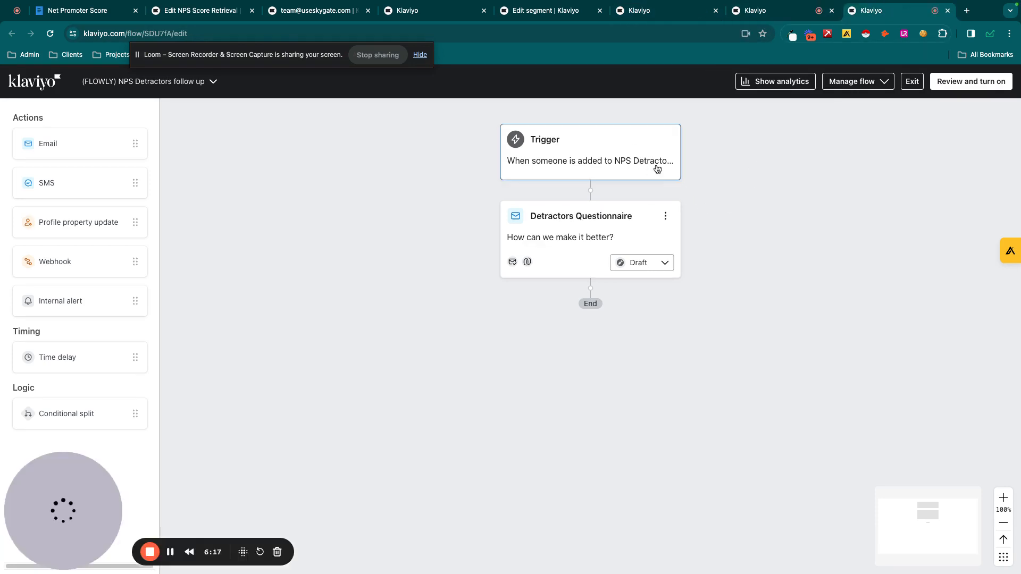
click(769, 13)
click(685, 16)
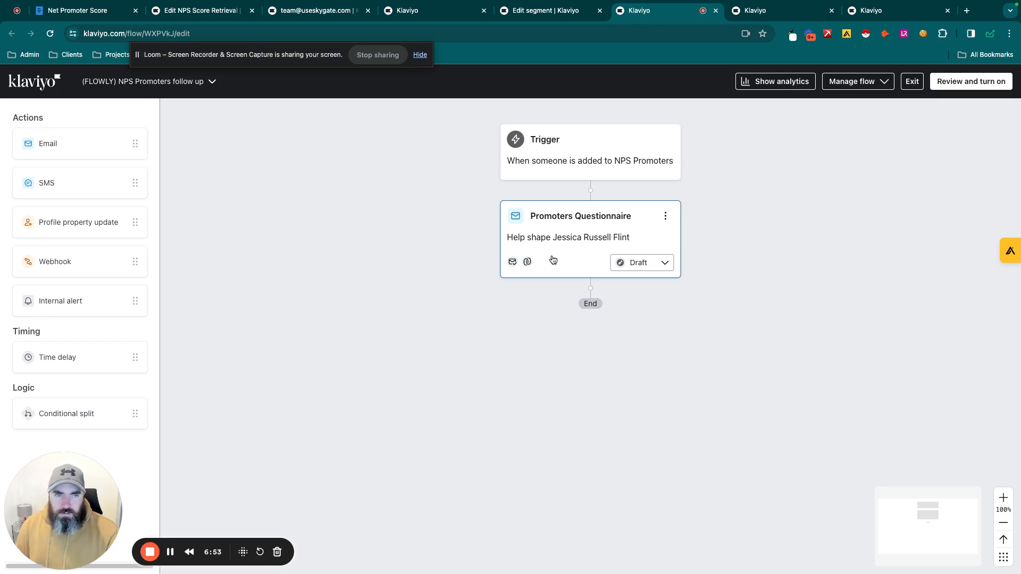
click(760, 10)
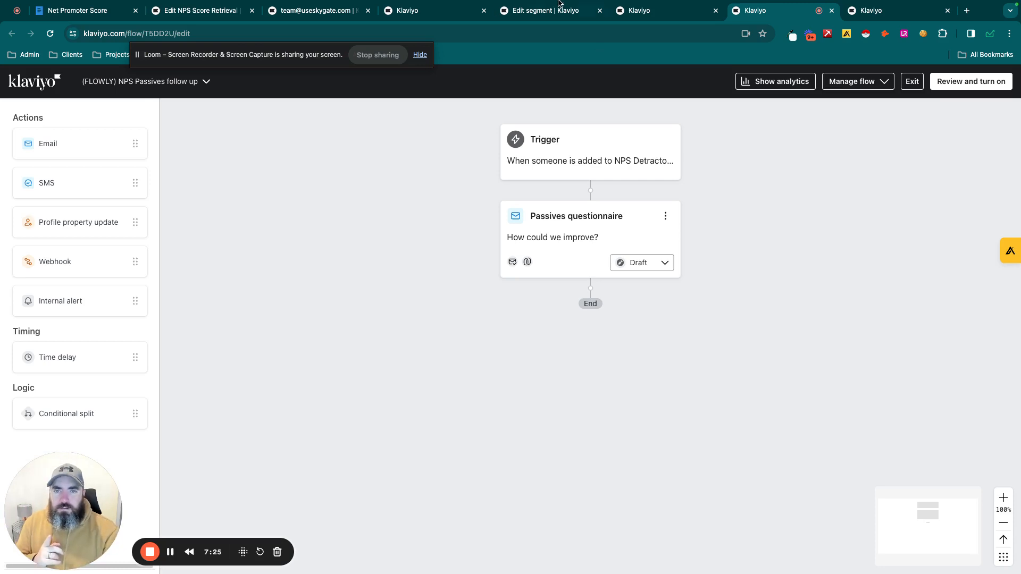
- Recap the preference page, customer profile, Passives segment and Promoters flow, ending on the Net Promoter Score document in Whimsical
click(428, 10)
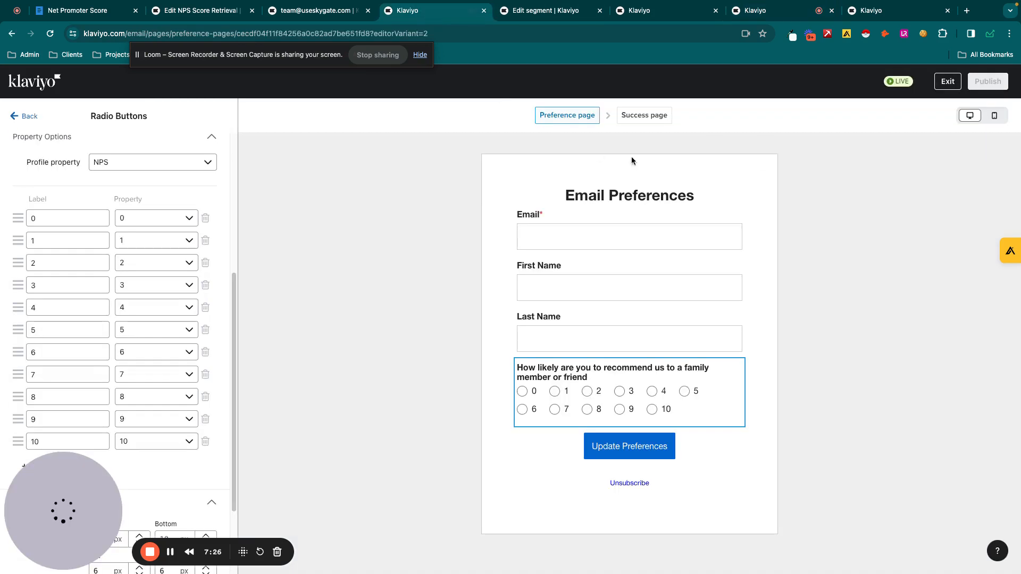
click(303, 10)
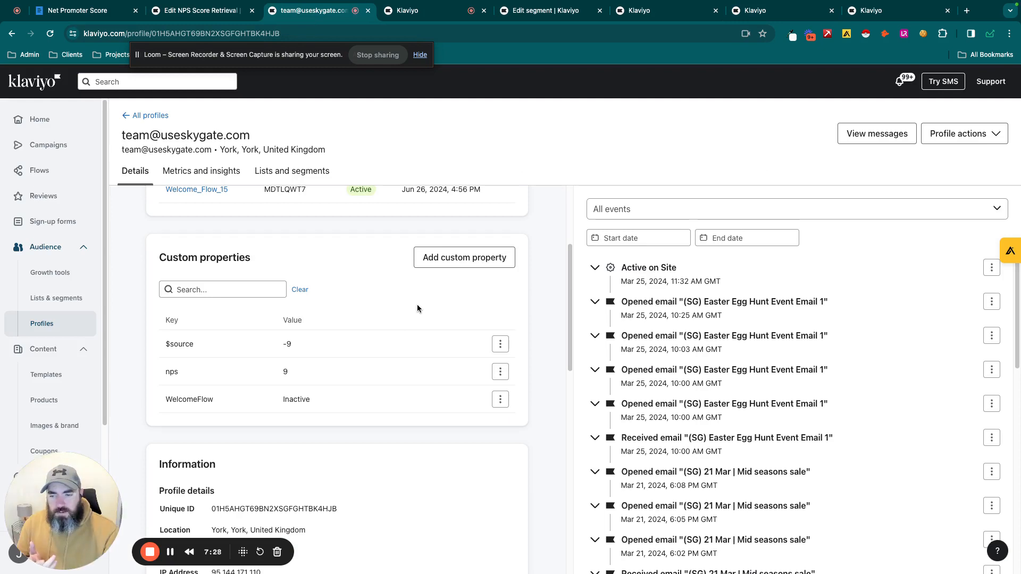
click(548, 16)
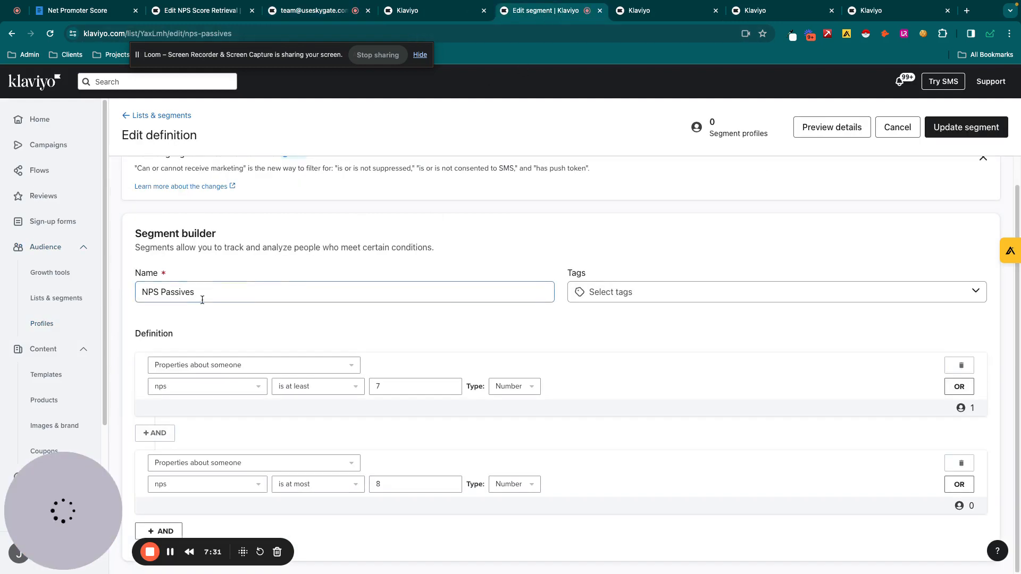
click(634, 16)
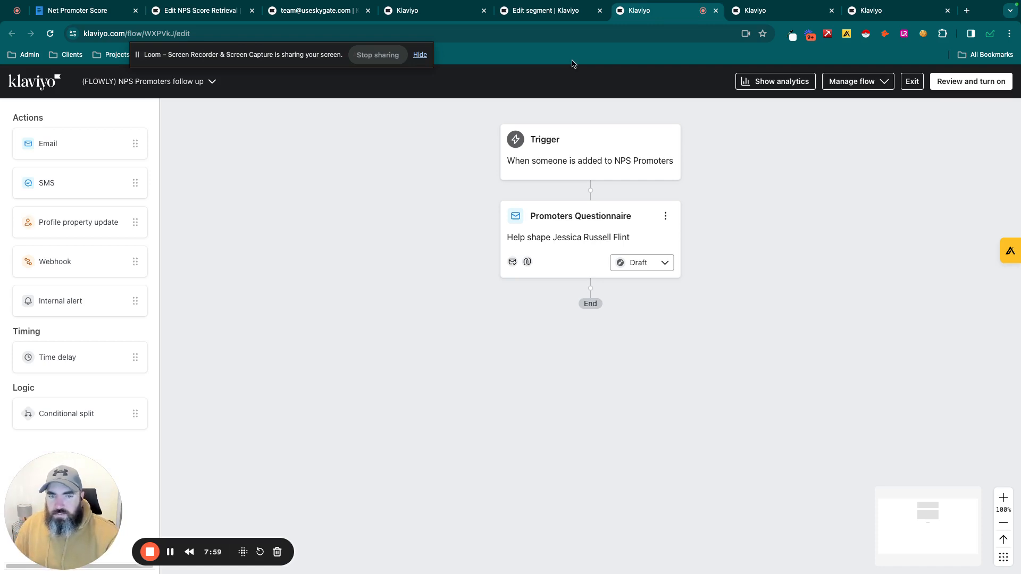
click(94, 11)
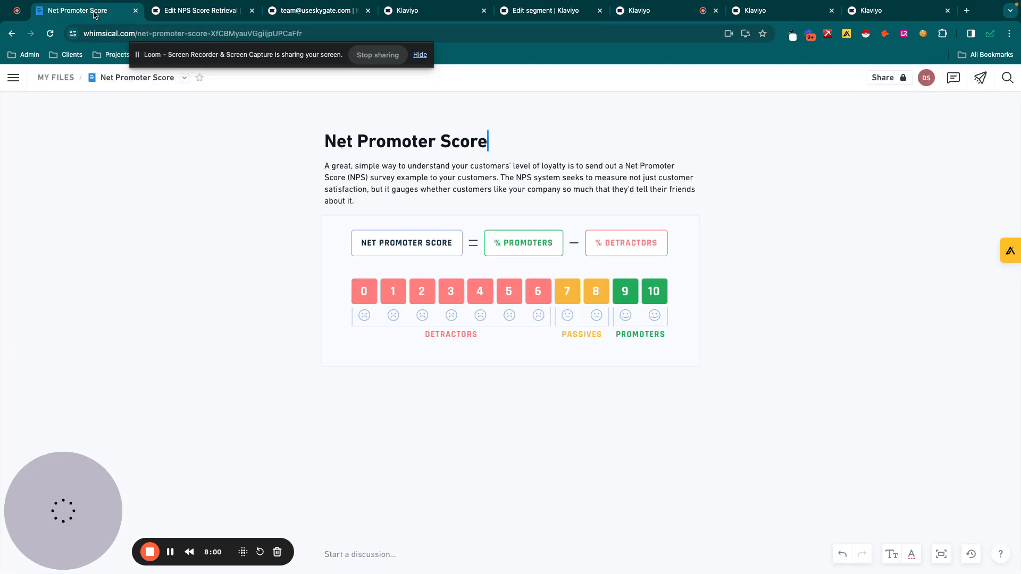